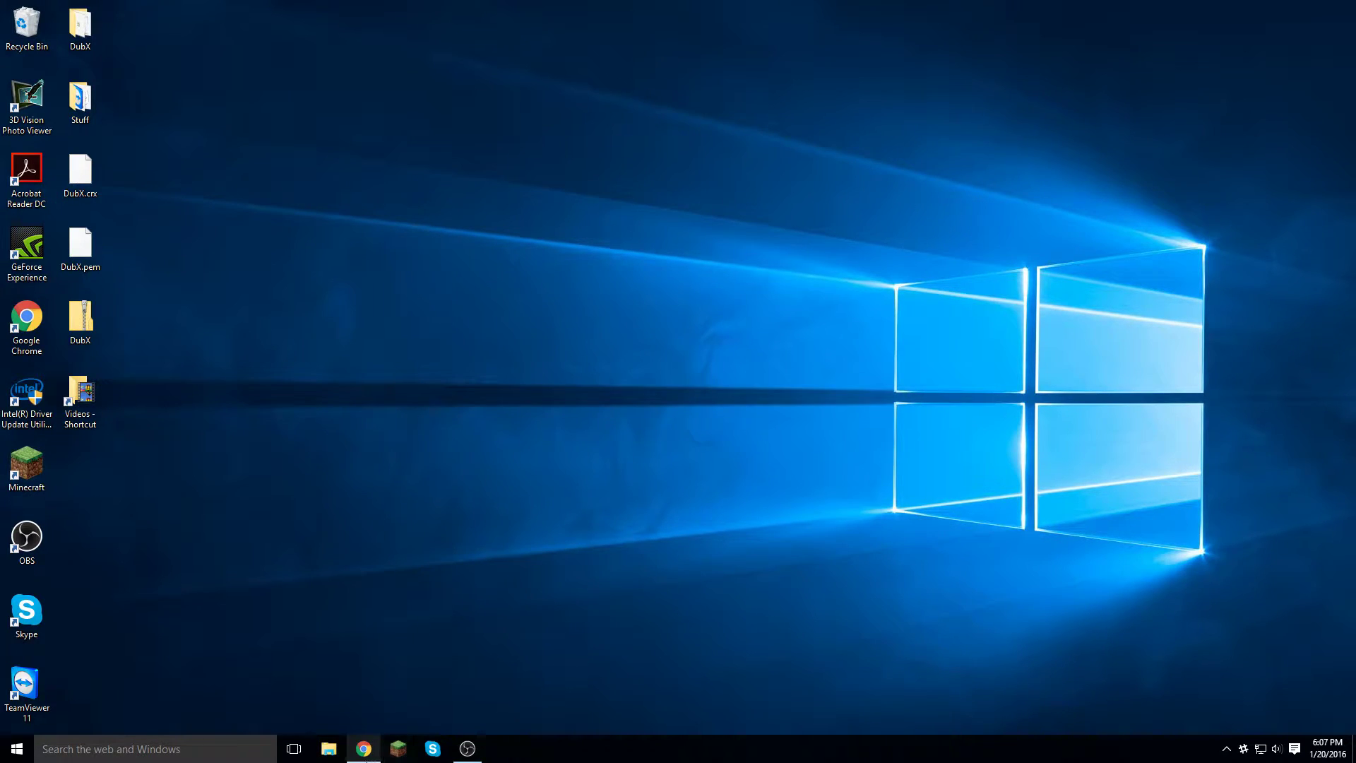
# - Return to the DubX.zip Dropbox preview, dismiss the downloads bar, and download DubX.zip
pyautogui.click(364, 750)
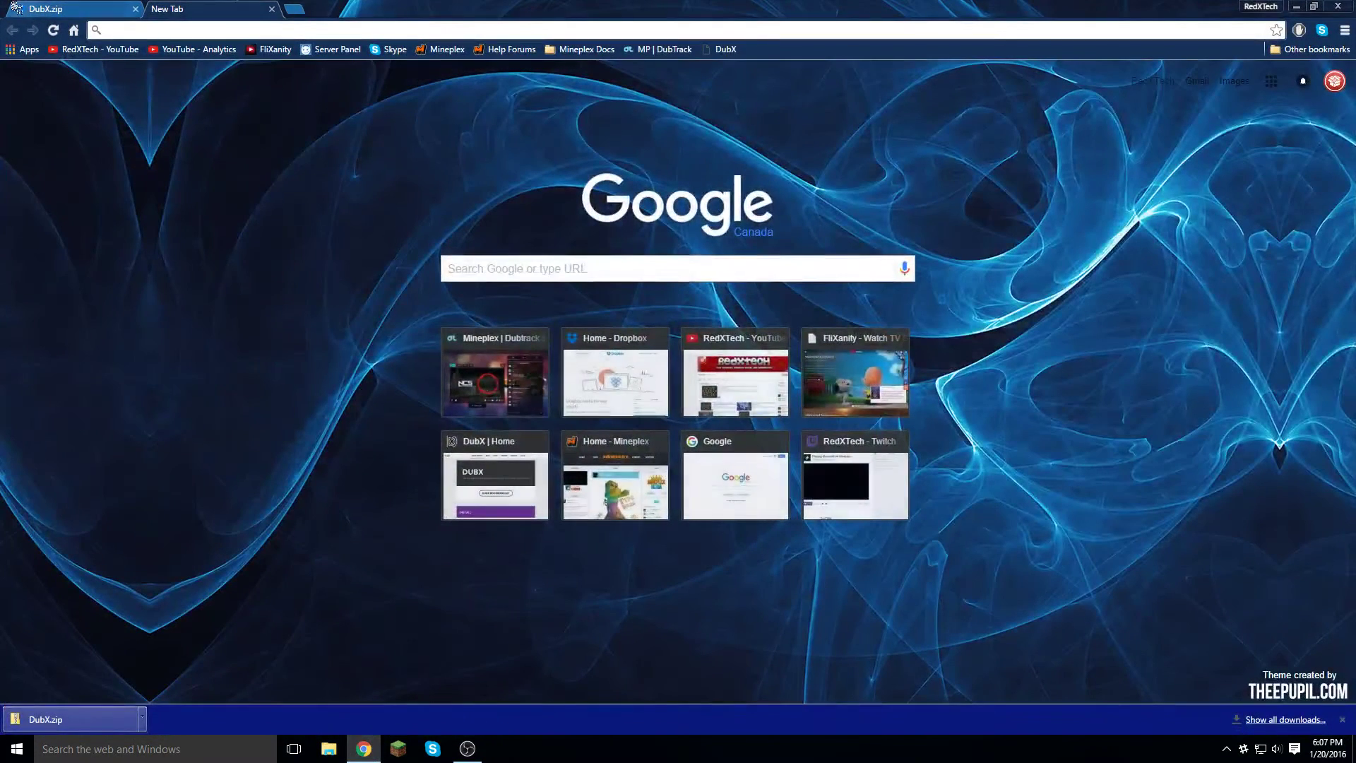
pyautogui.click(45, 9)
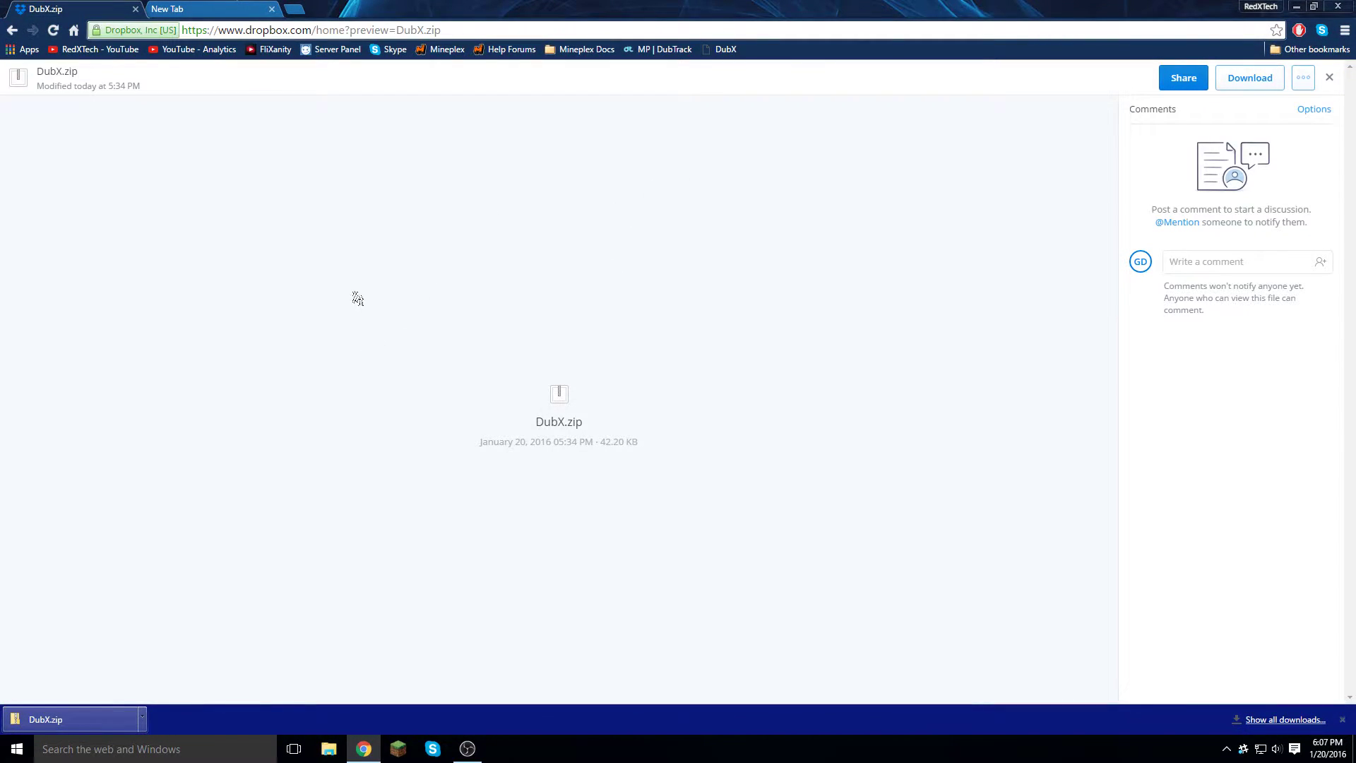
pyautogui.click(1342, 720)
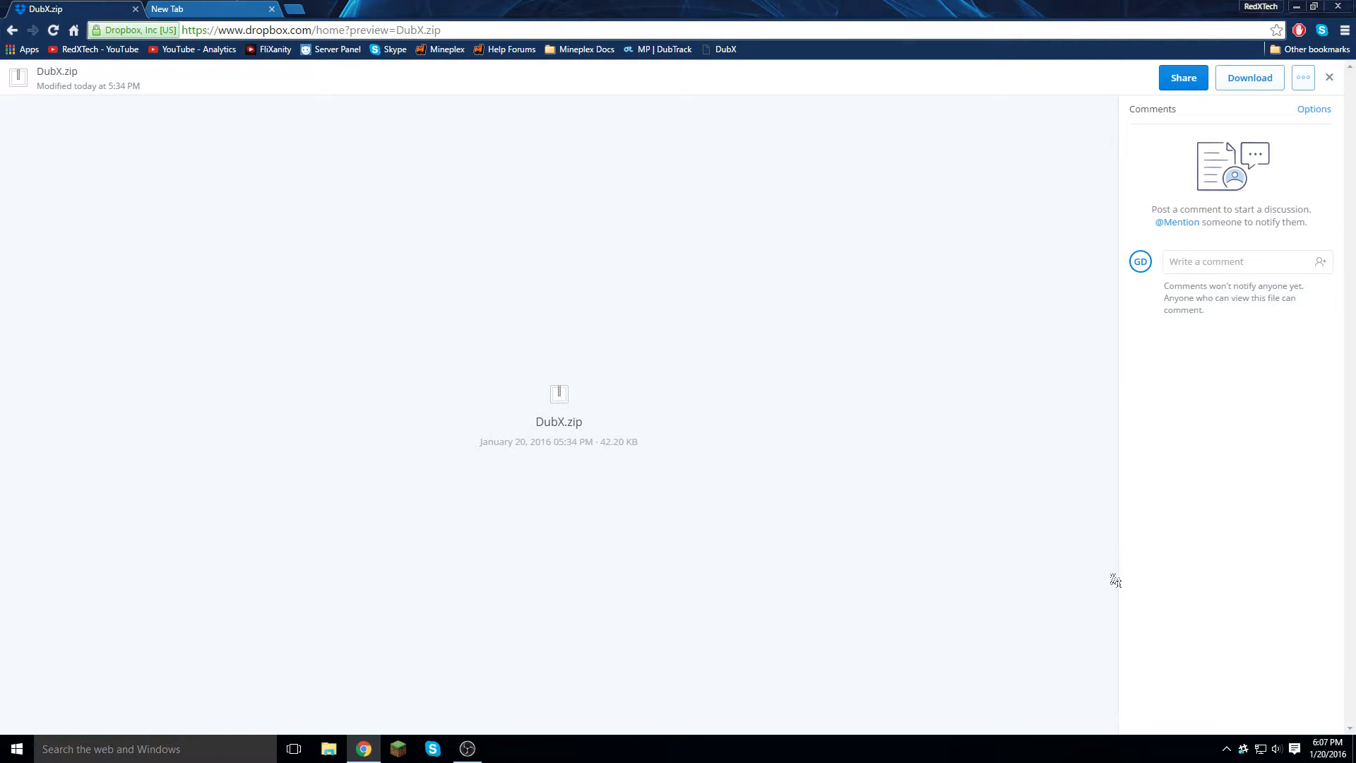
pyautogui.click(1250, 78)
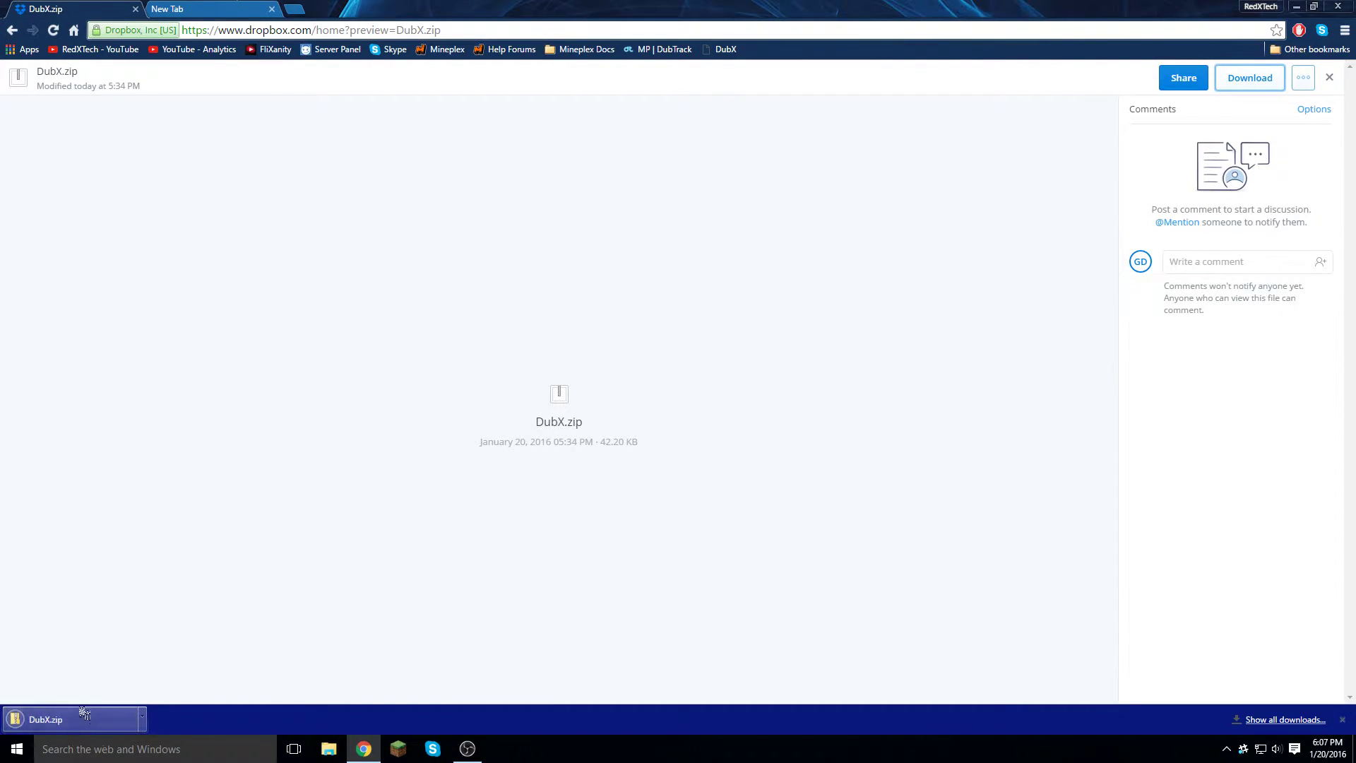
# - Extract DubX.zip in Downloads with Extract all into a DubX folder
pyautogui.click(329, 748)
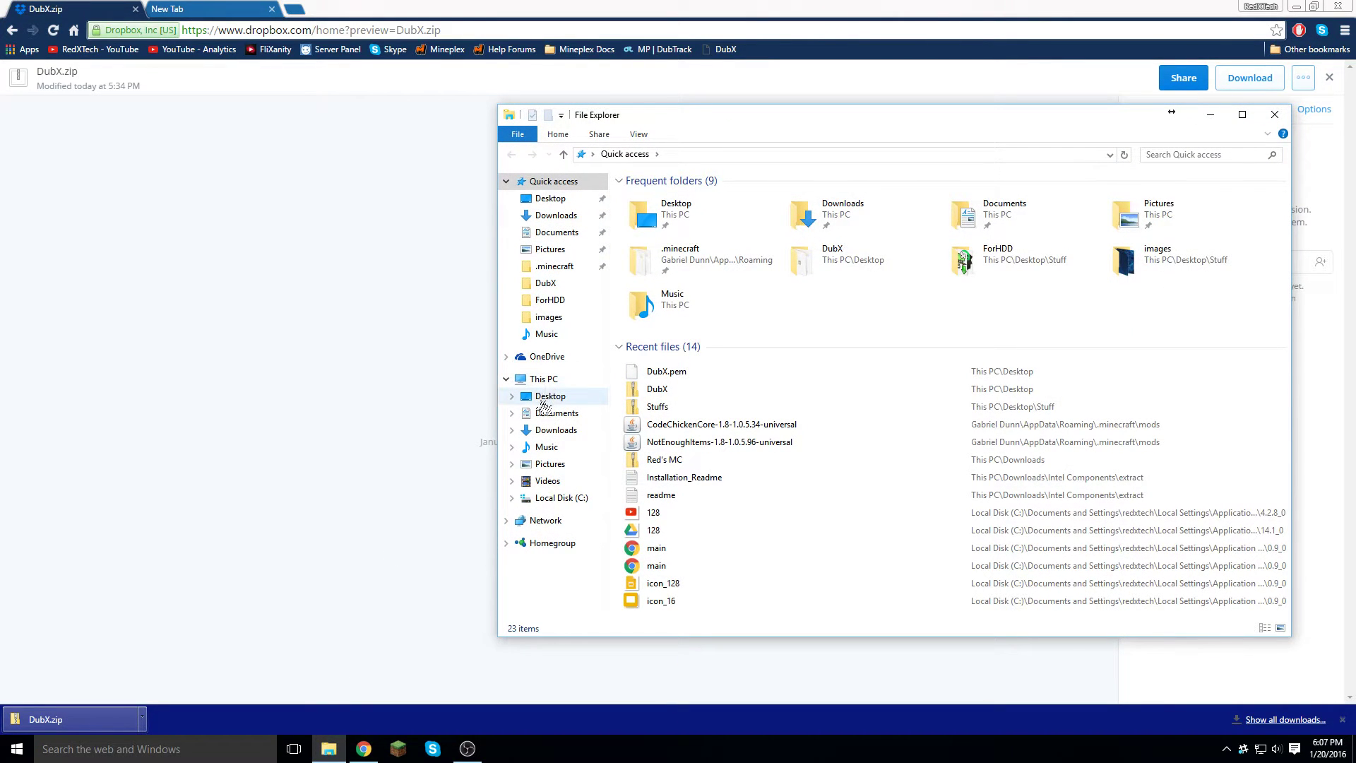
pyautogui.click(555, 431)
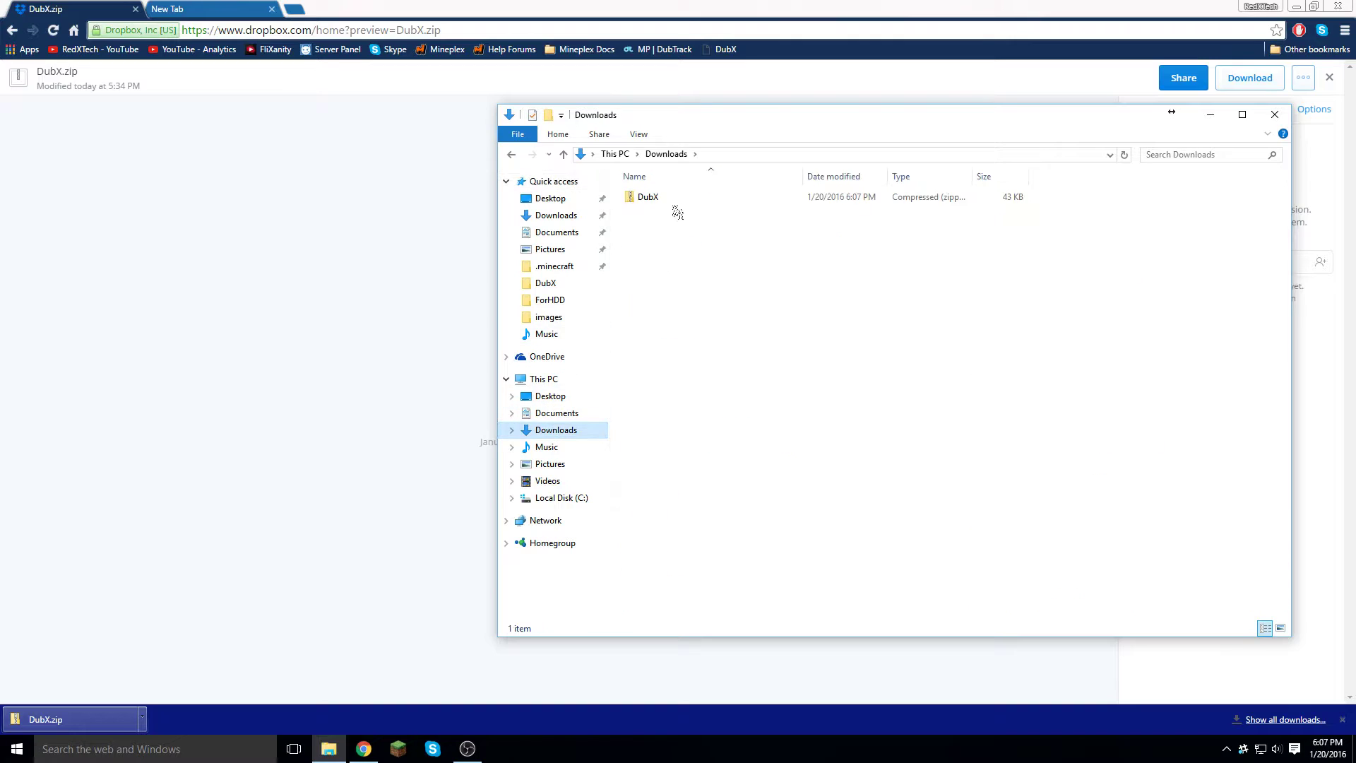
pyautogui.click(648, 200)
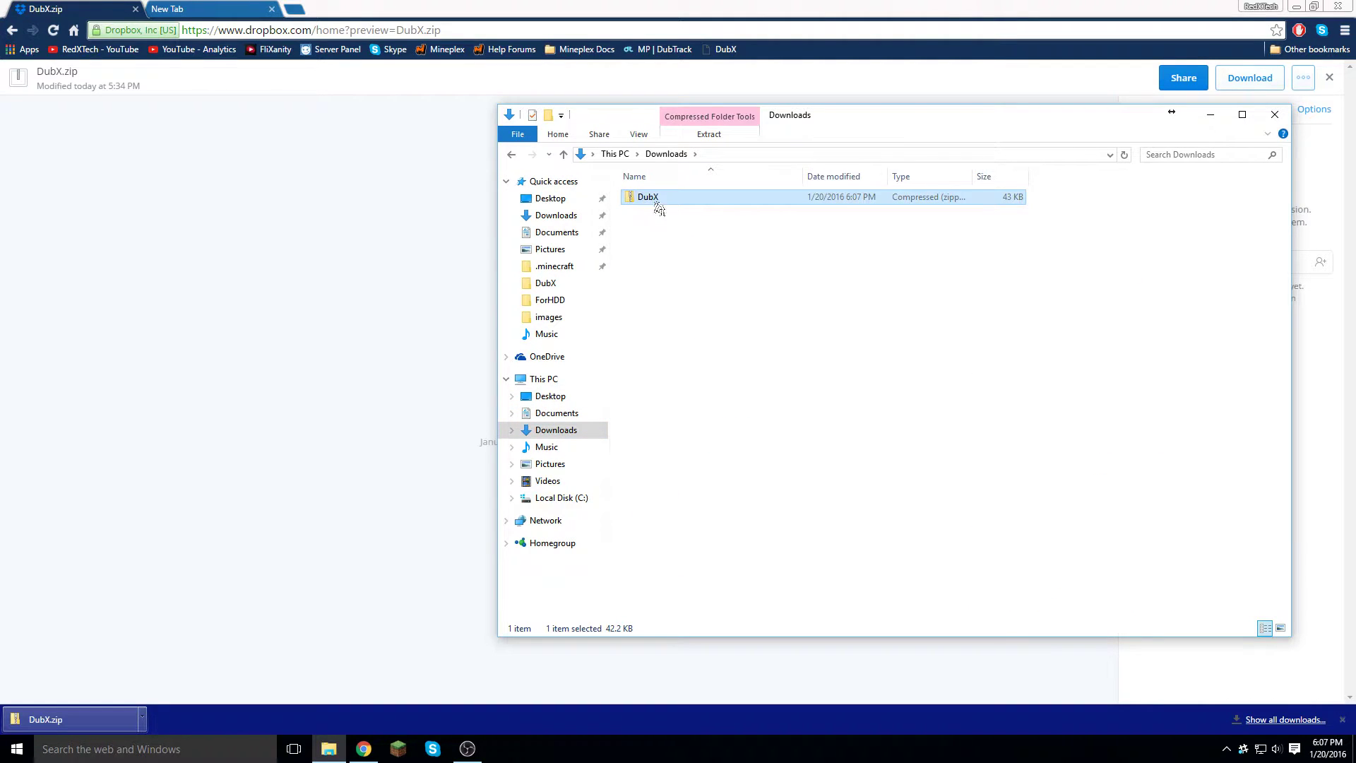
pyautogui.click(709, 135)
pyautogui.click(720, 175)
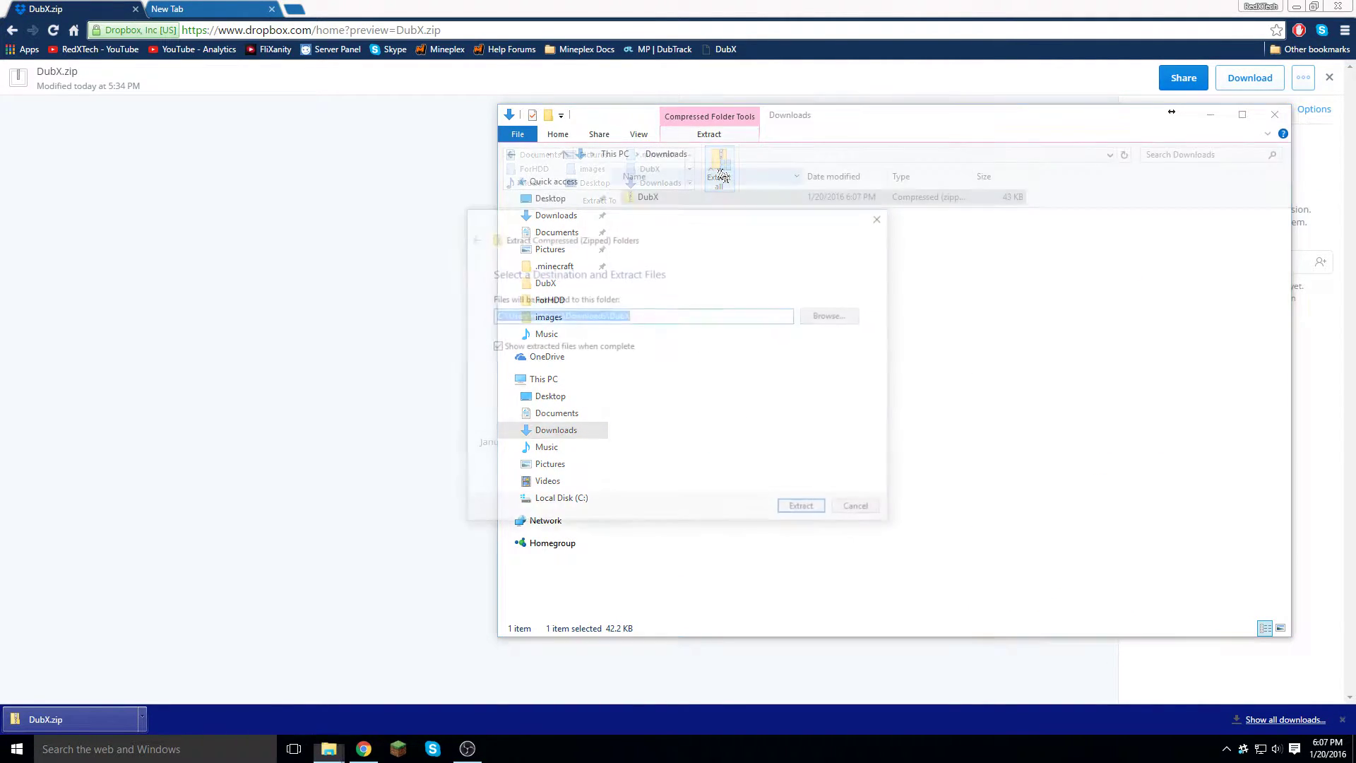
pyautogui.click(801, 505)
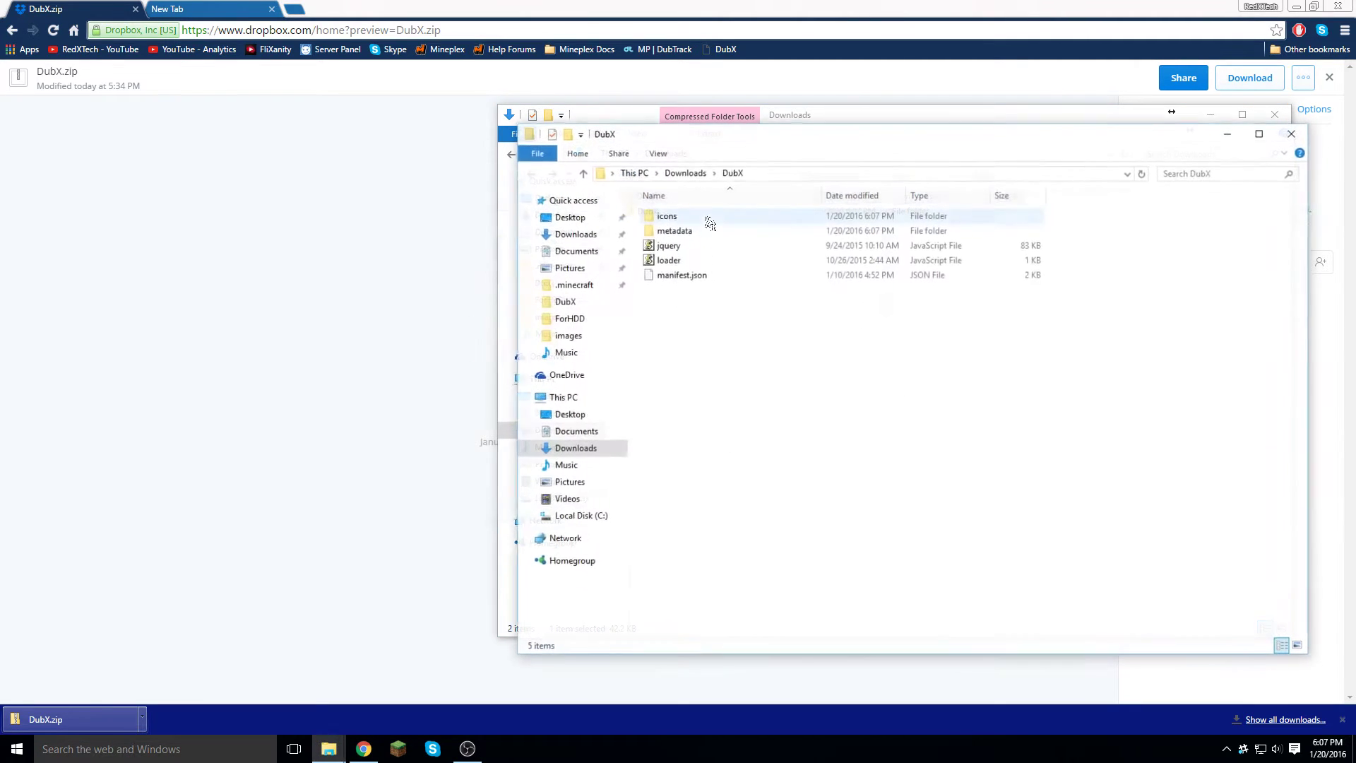
# - Close the extracted-files window, select the DubX folder, and return to Chrome
pyautogui.click(1291, 133)
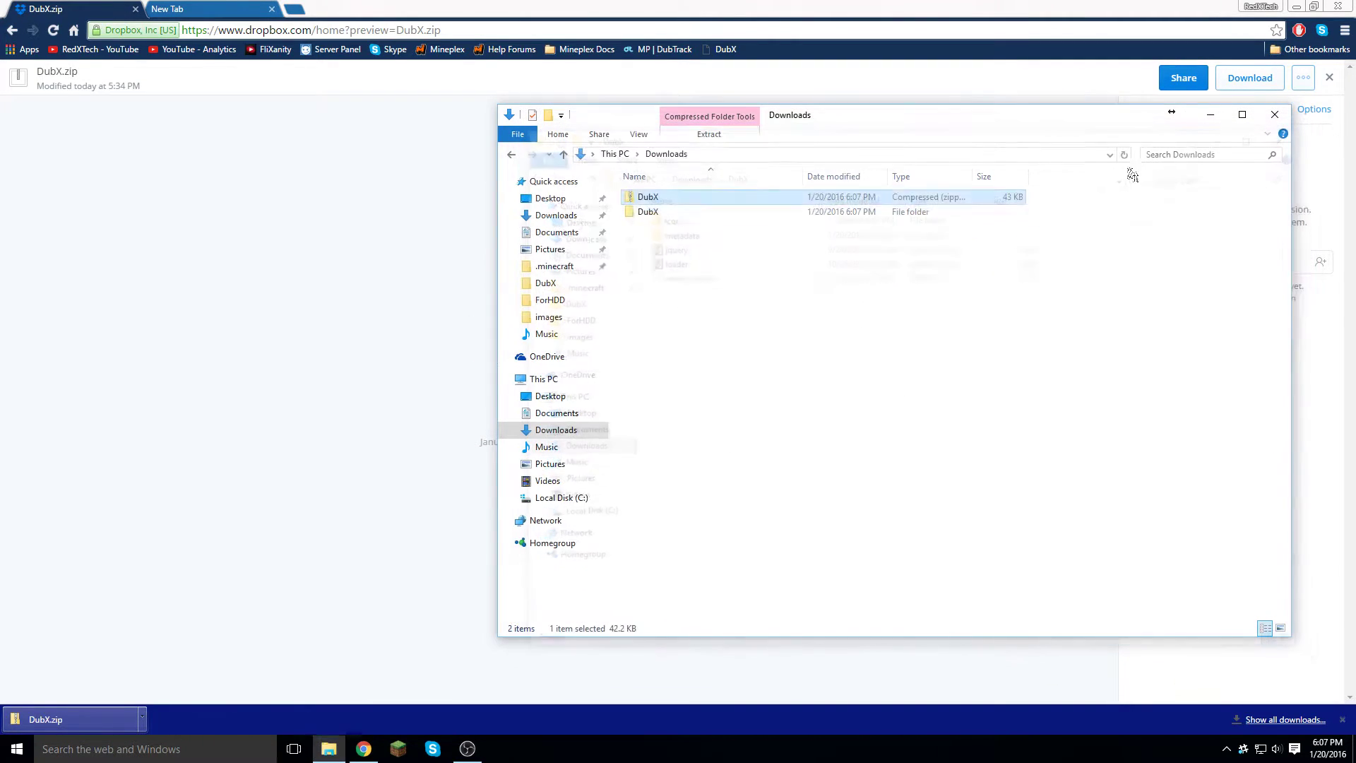
pyautogui.click(649, 212)
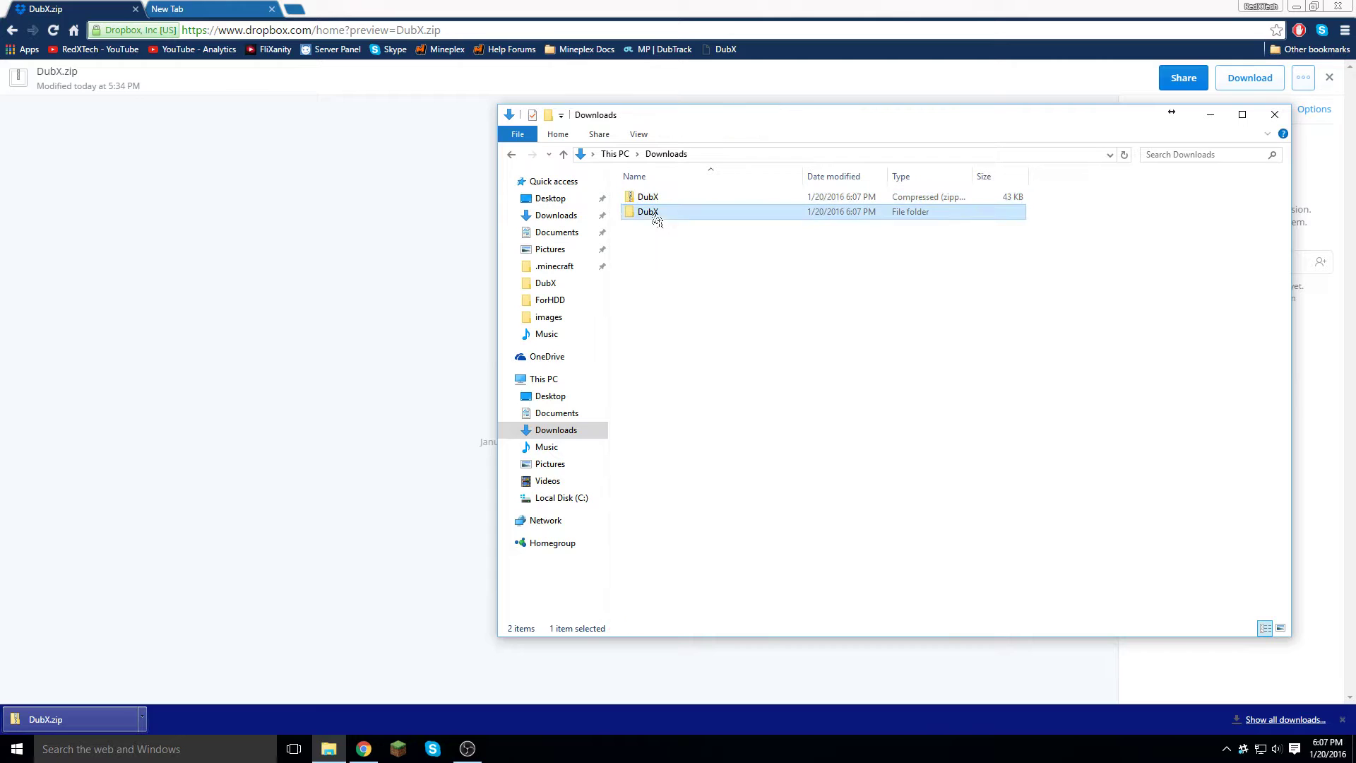
pyautogui.click(323, 292)
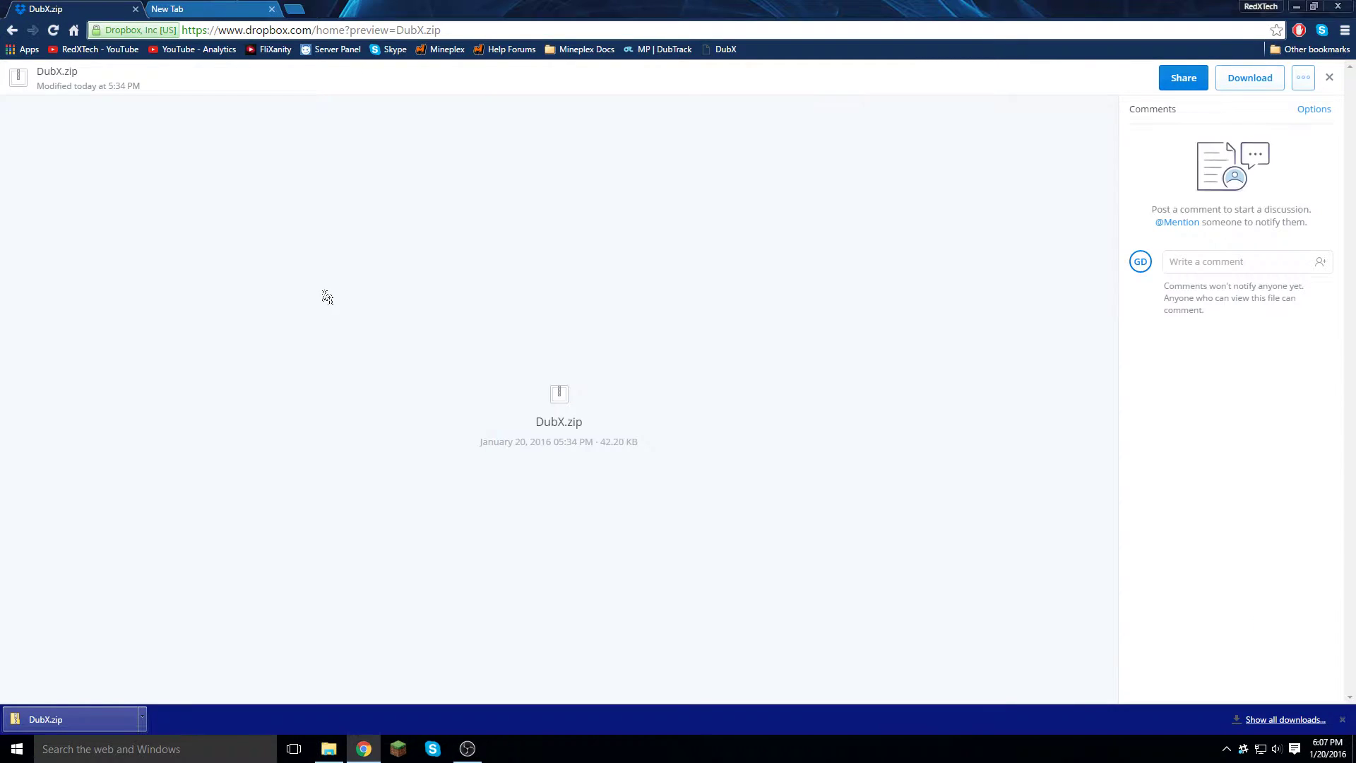
# - From a new tab, go to Chrome's Extensions page and start Load unpacked extension
pyautogui.click(201, 11)
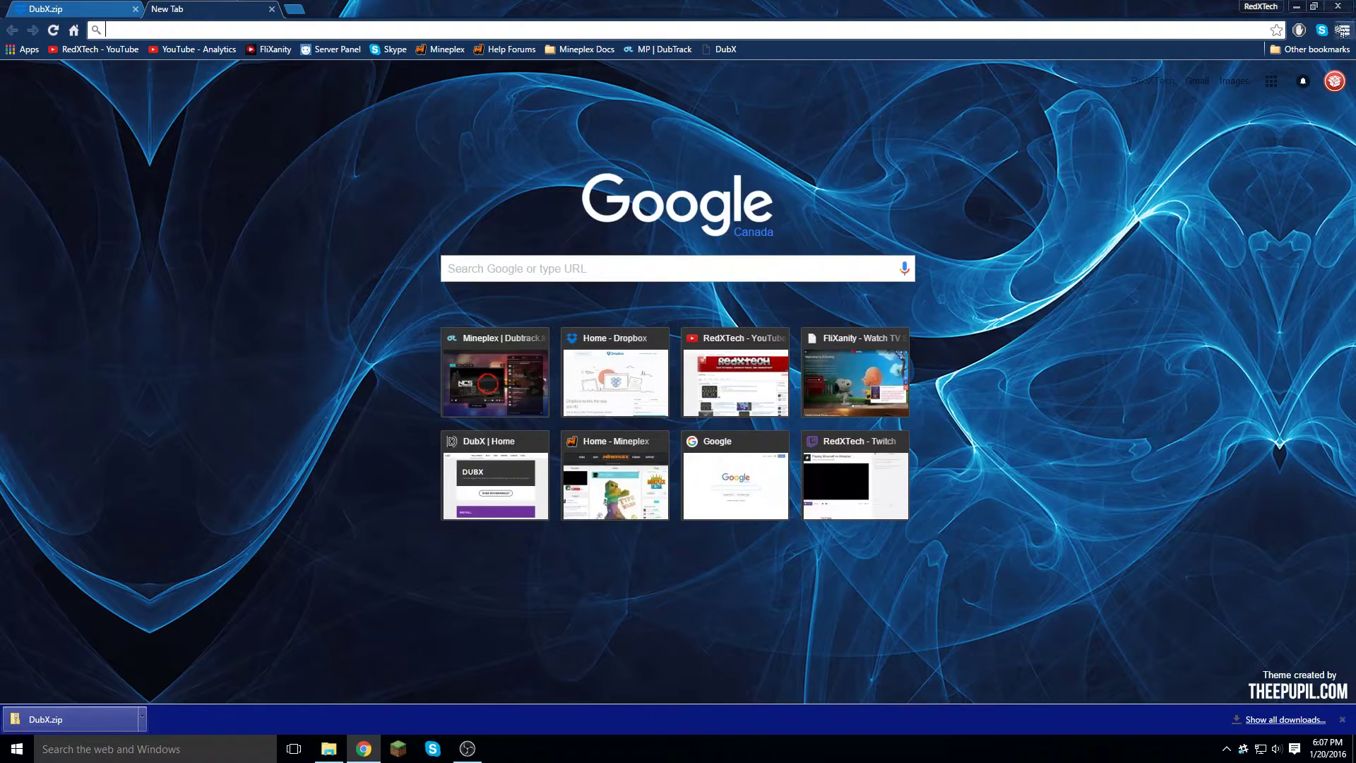
pyautogui.click(1342, 31)
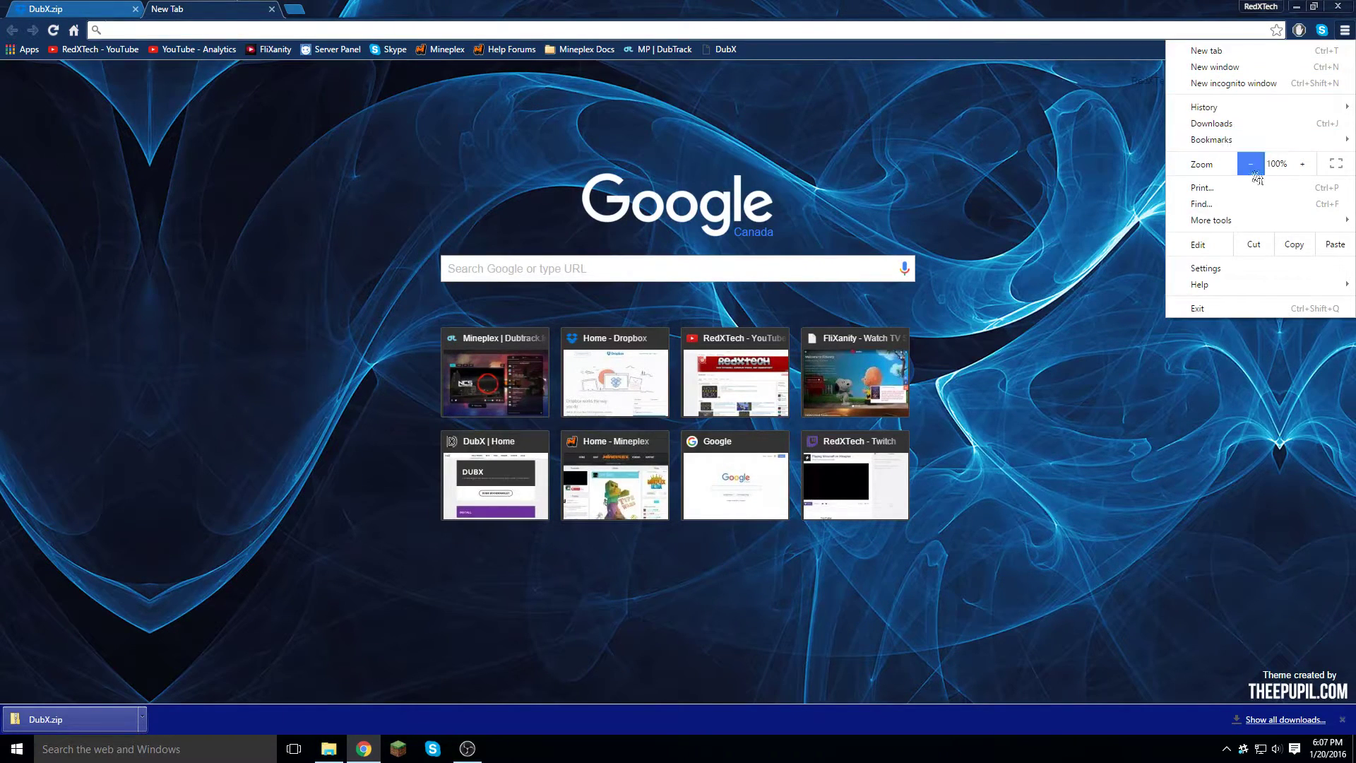
pyautogui.moveTo(1212, 219)
pyautogui.click(1022, 277)
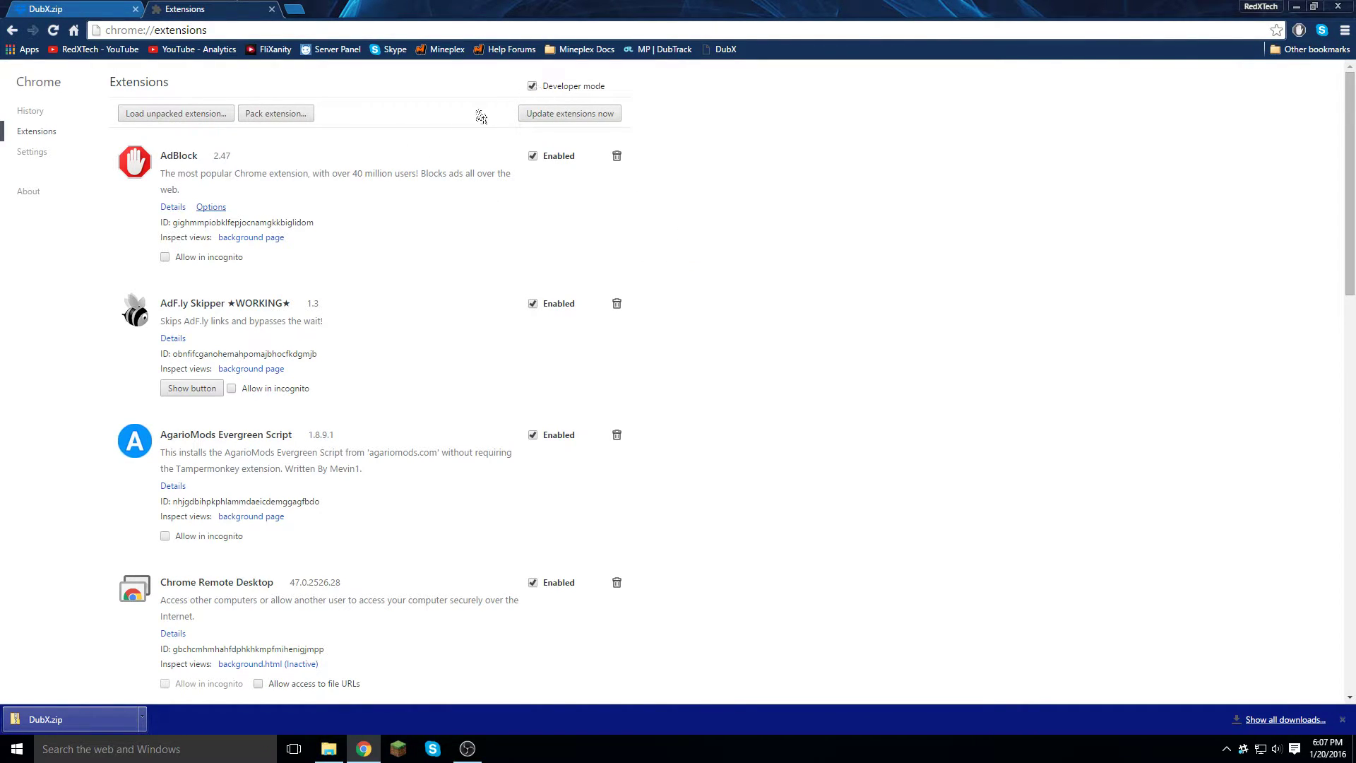
pyautogui.click(174, 114)
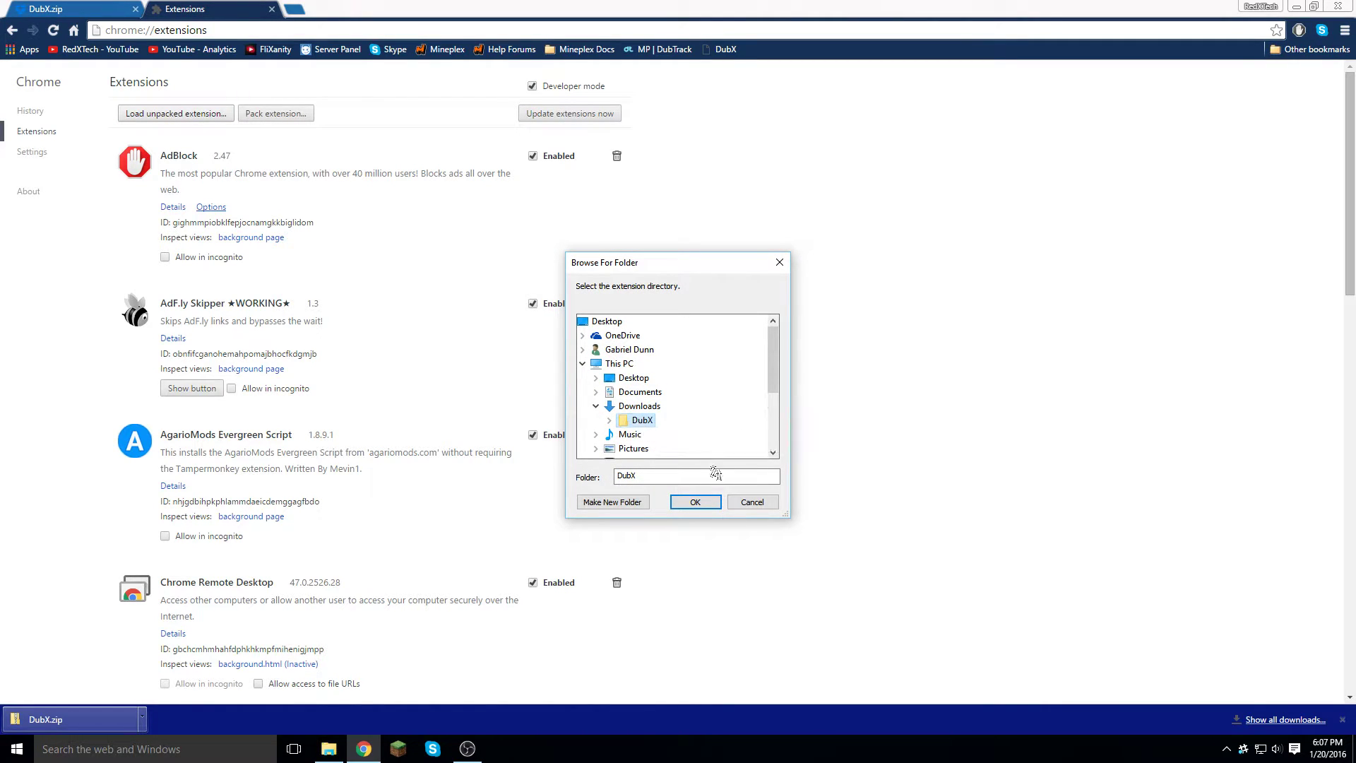
# - Confirm Downloads > DubX as the extension folder so DubX 3.6 loads enabled
pyautogui.click(695, 501)
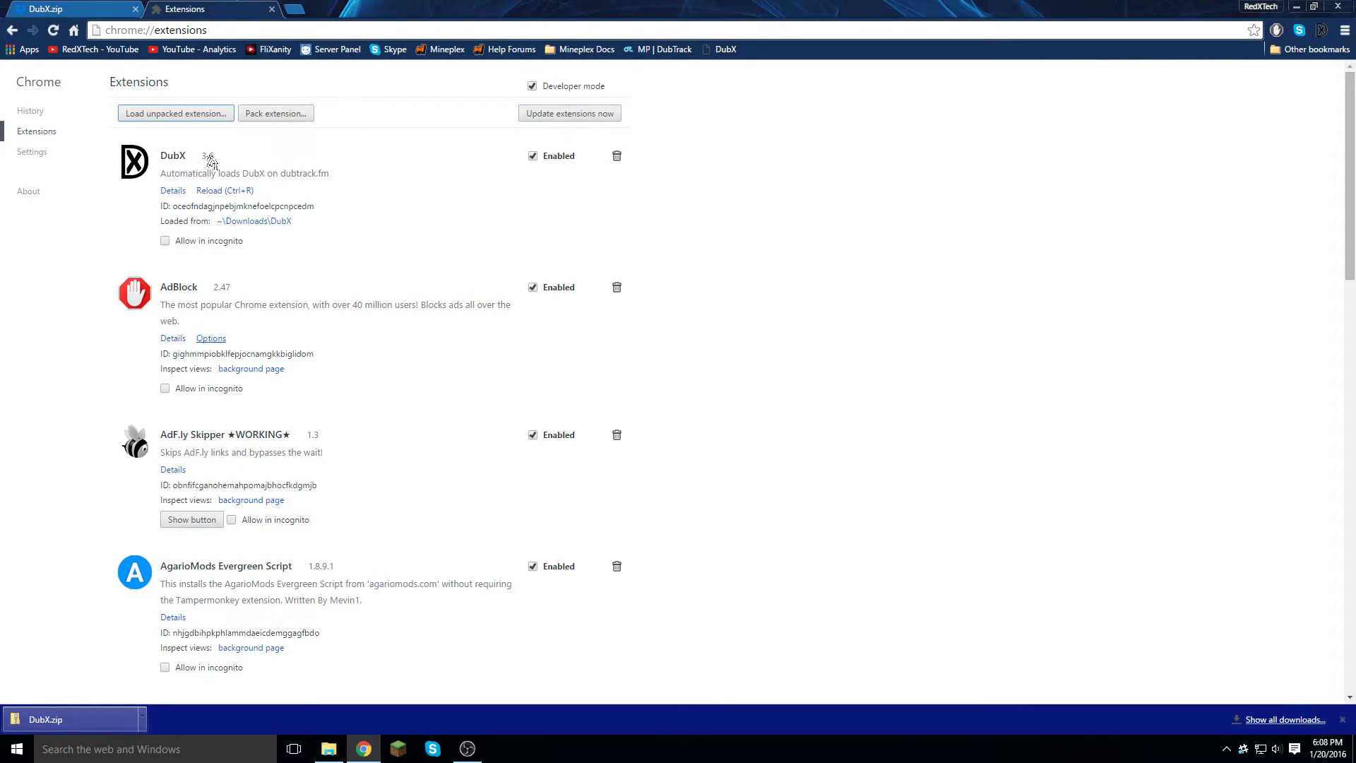
# - Bring the Downloads Explorer window forward, then return to Chrome's extensions page
pyautogui.click(329, 748)
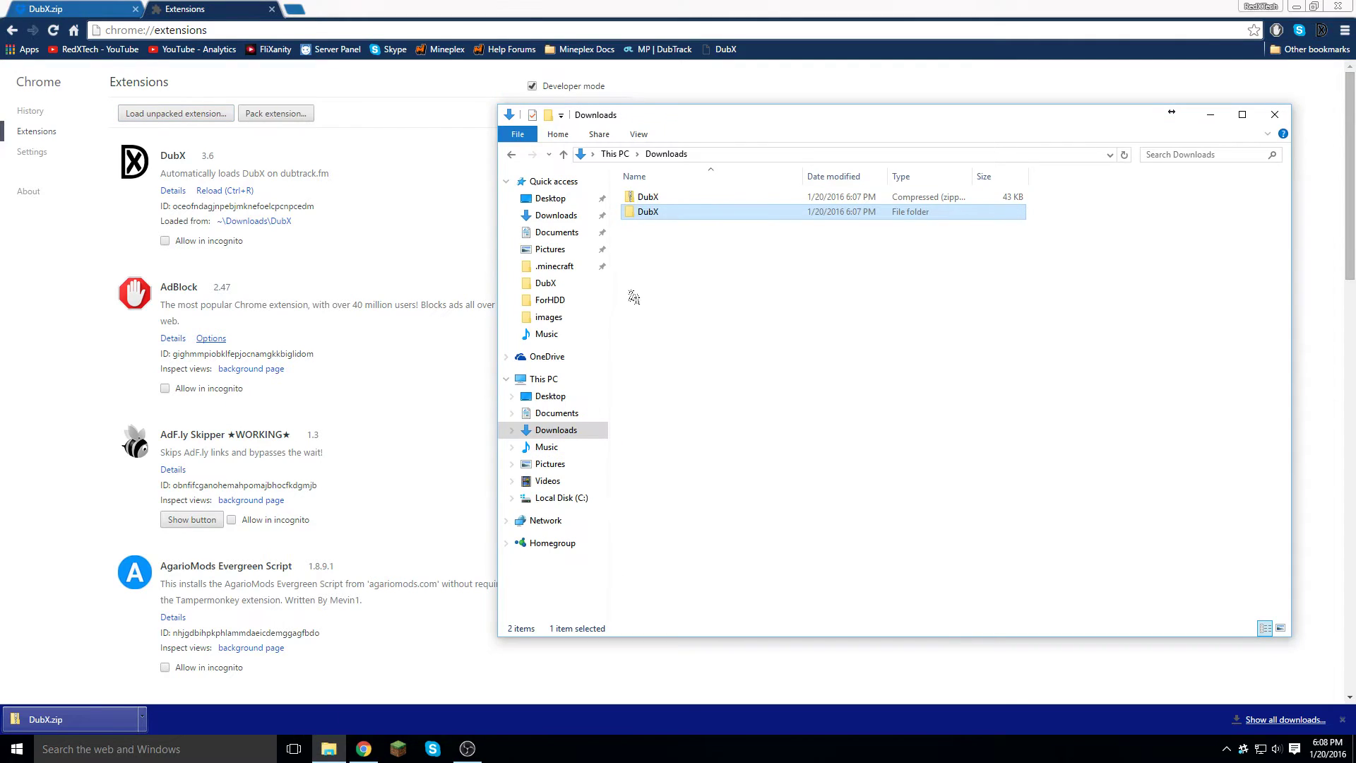
pyautogui.click(456, 202)
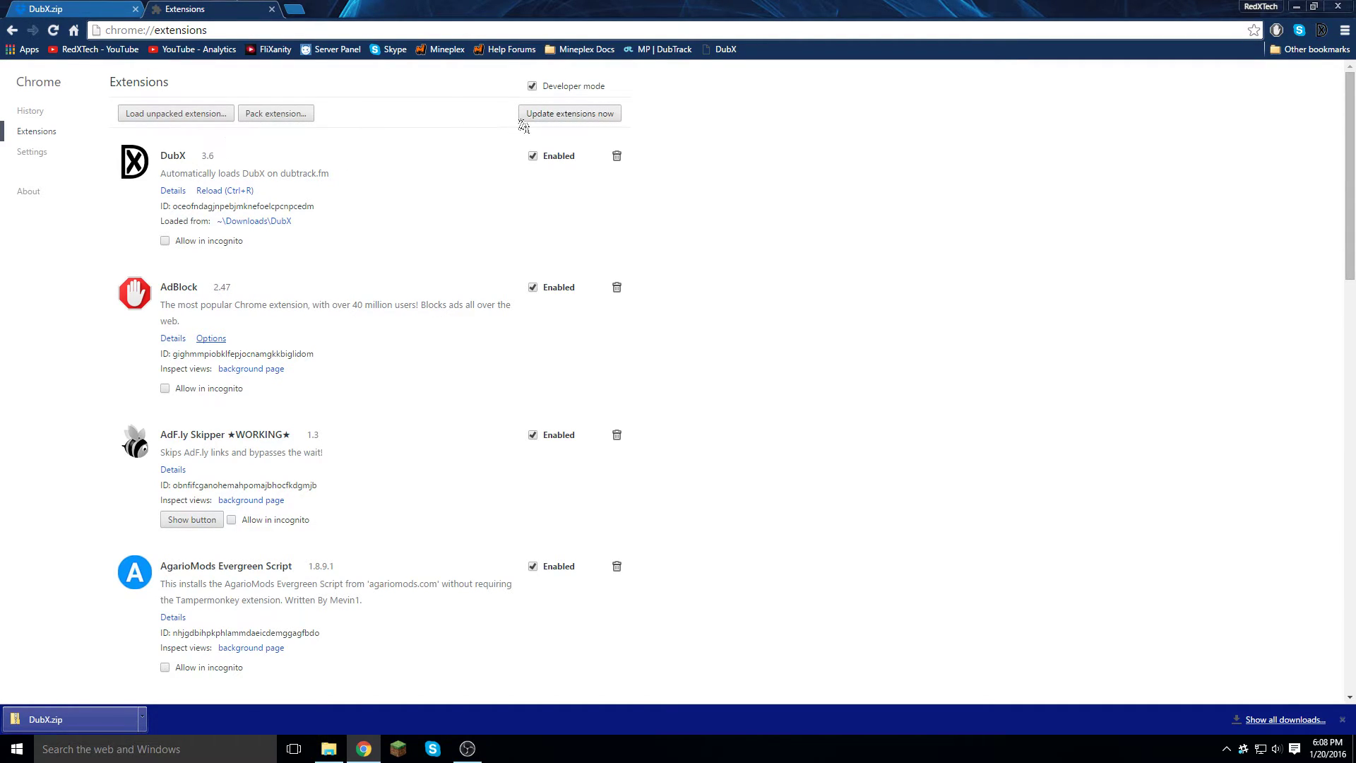
# - Minimize and restore Chrome, then cancel the 'Disable developer mode extensions' warning
pyautogui.click(1296, 8)
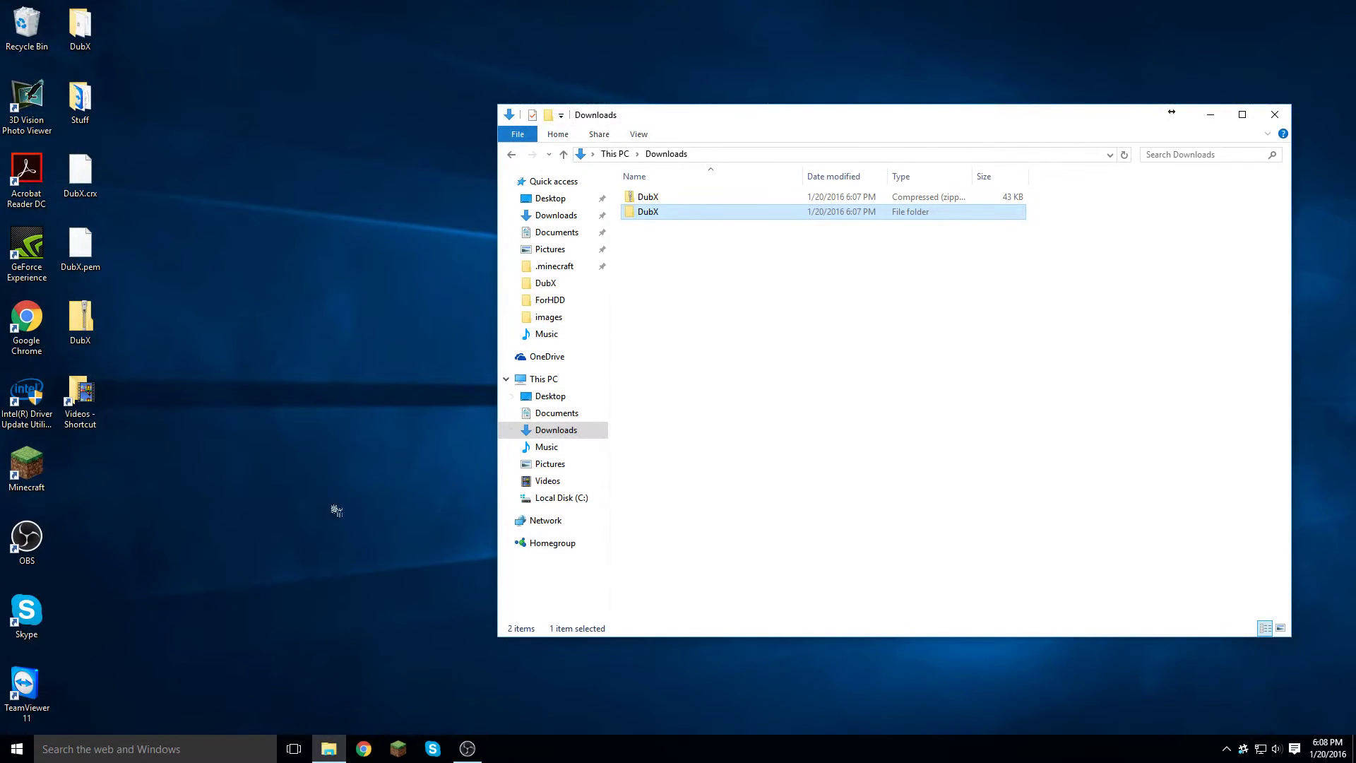
pyautogui.click(364, 749)
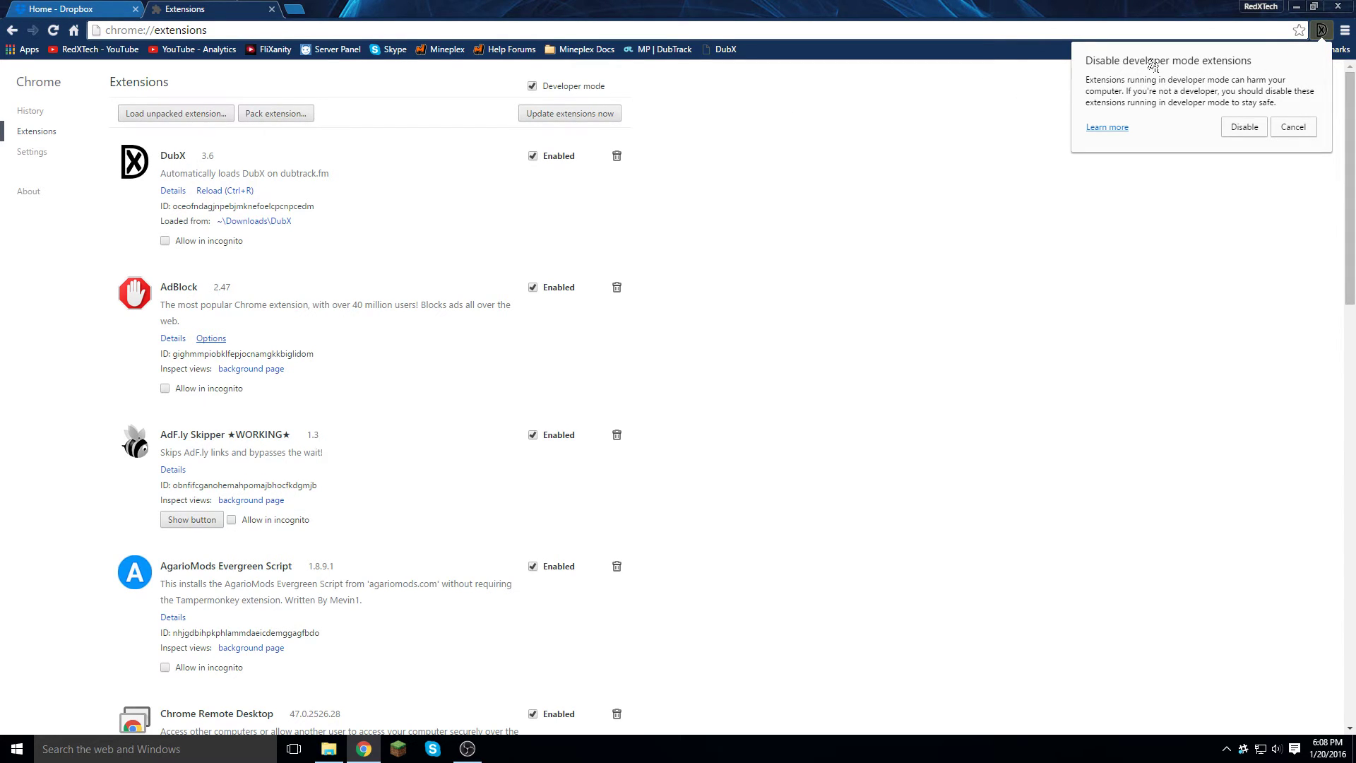
pyautogui.click(1310, 129)
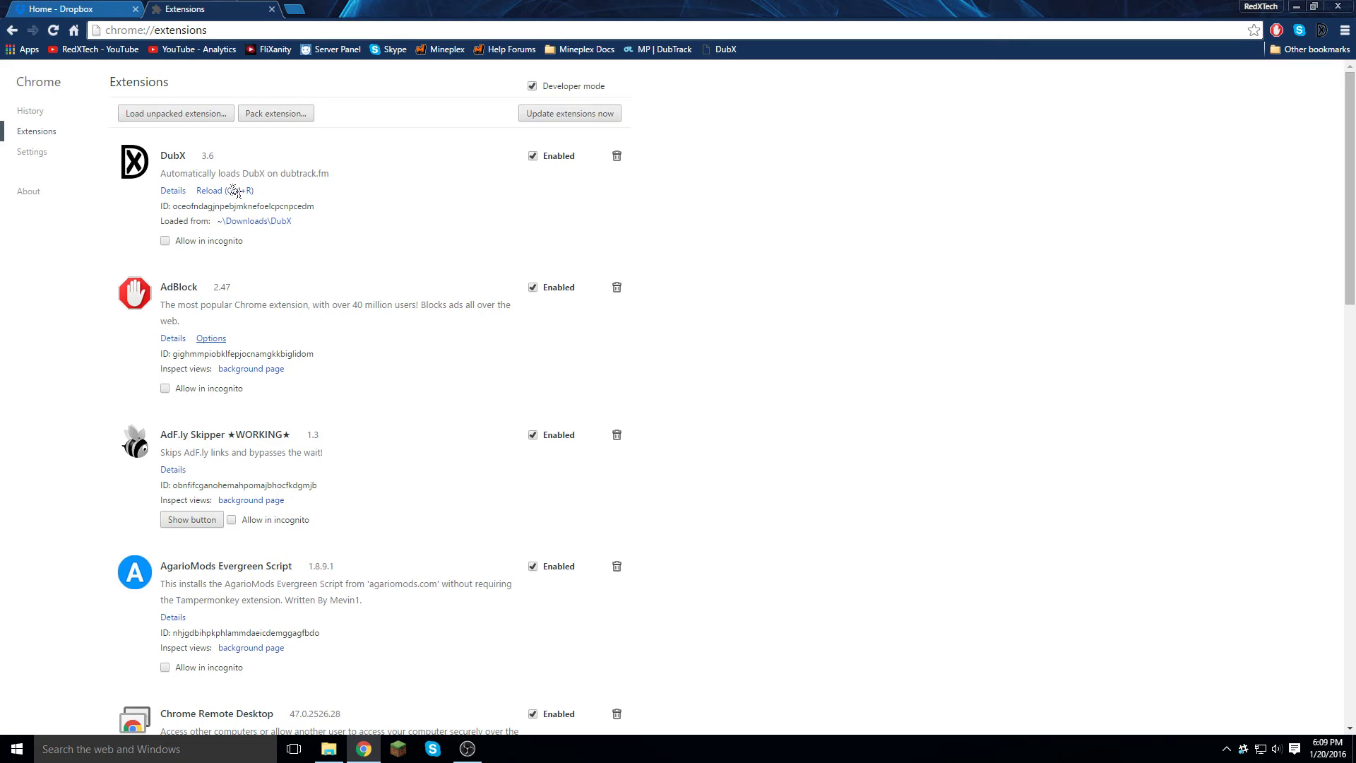
# - Open the MP | DubTrack Mineplex room, close DubX settings, minimize Chrome, and close Explorer
pyautogui.click(662, 50)
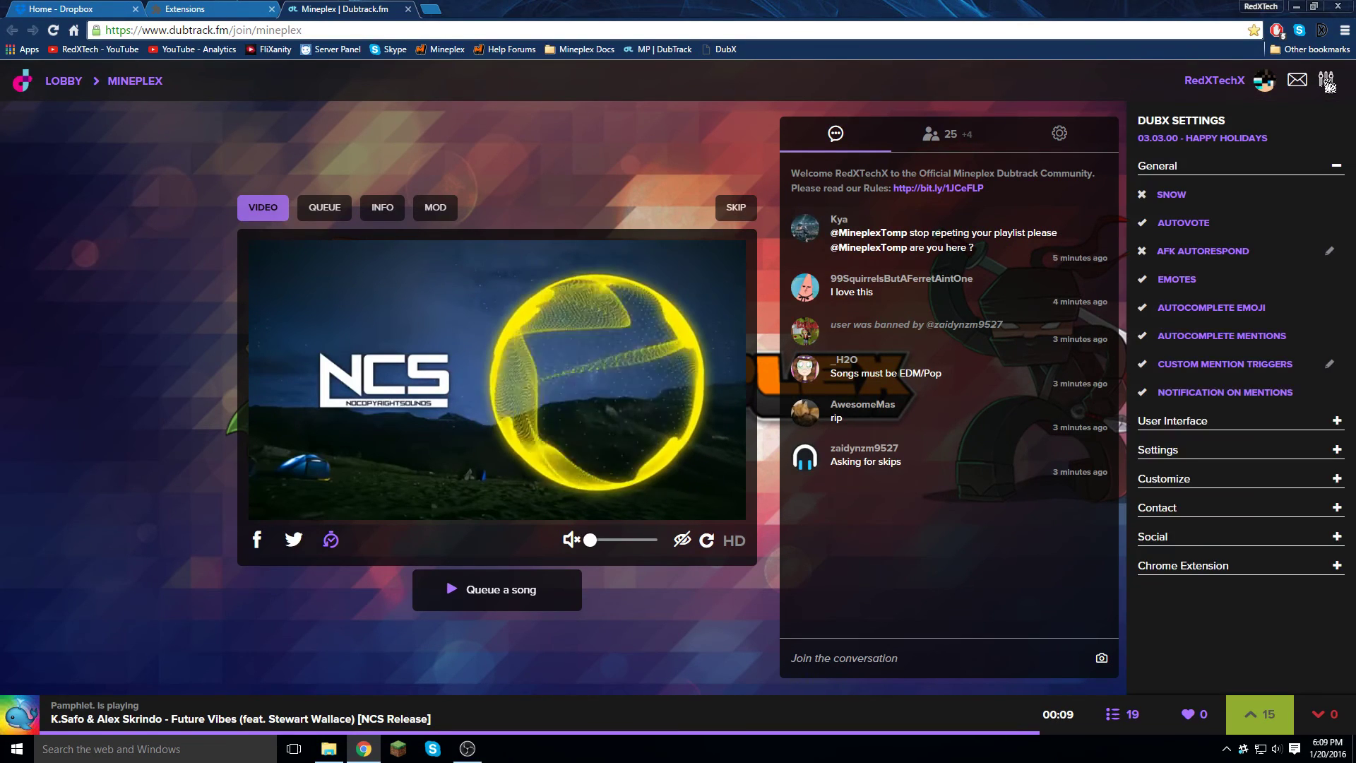
pyautogui.click(1326, 80)
pyautogui.moveTo(949, 366)
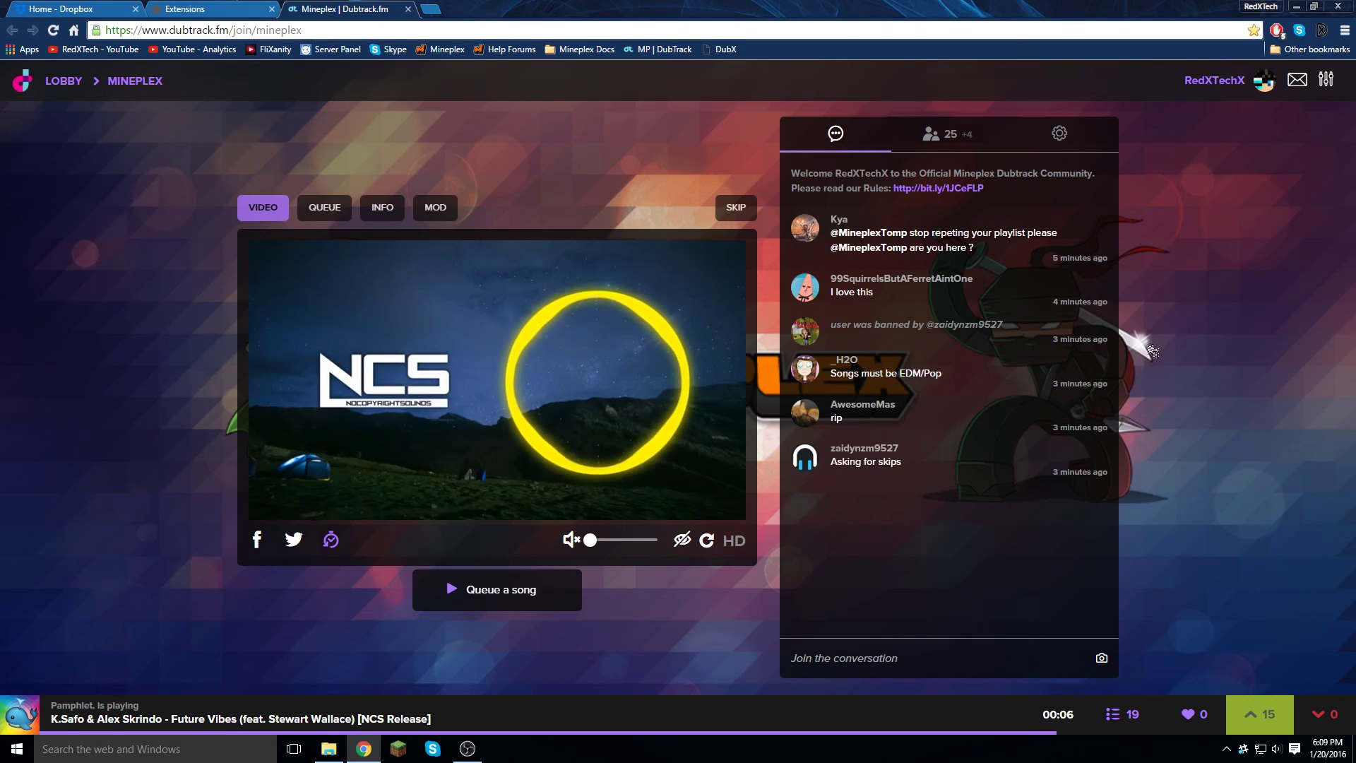
pyautogui.click(1297, 8)
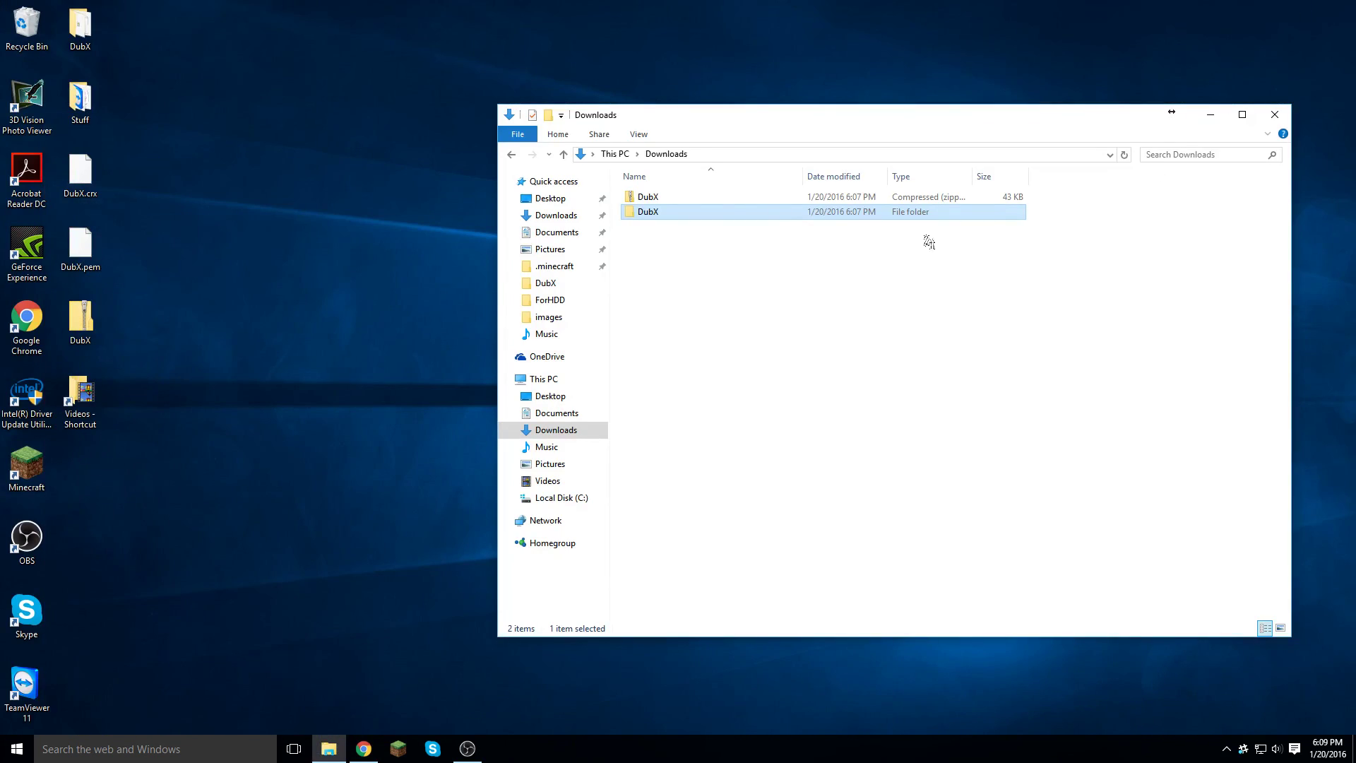
pyautogui.click(1275, 114)
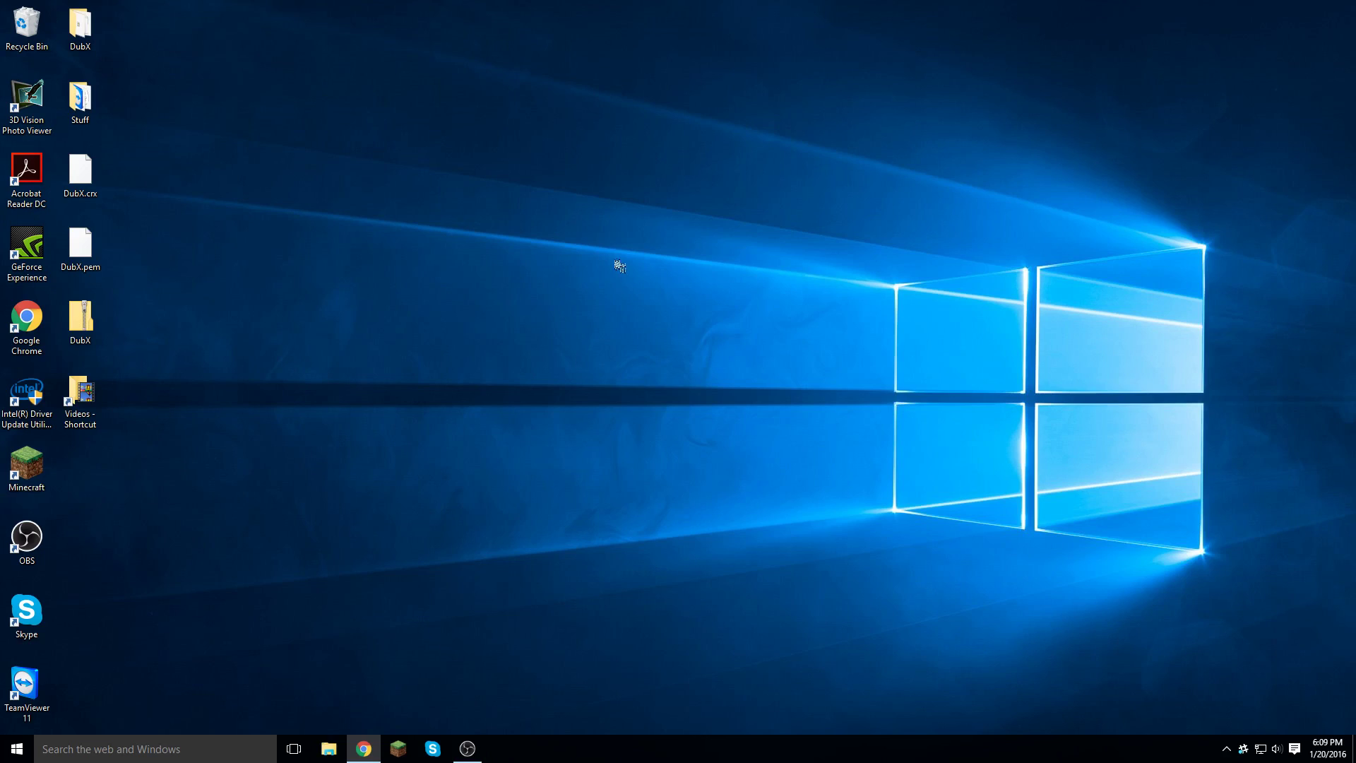
pyautogui.moveTo(576, 167); pyautogui.dragTo(1244, 630)
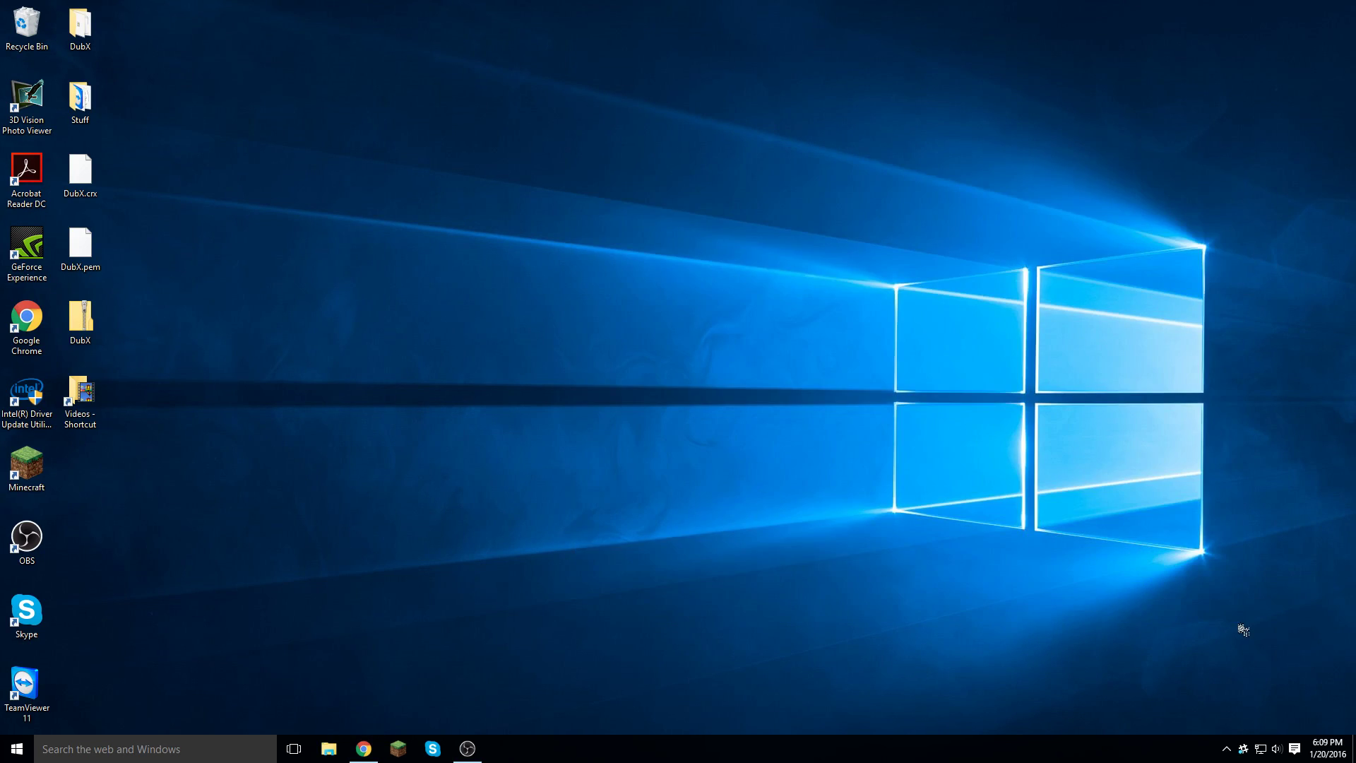